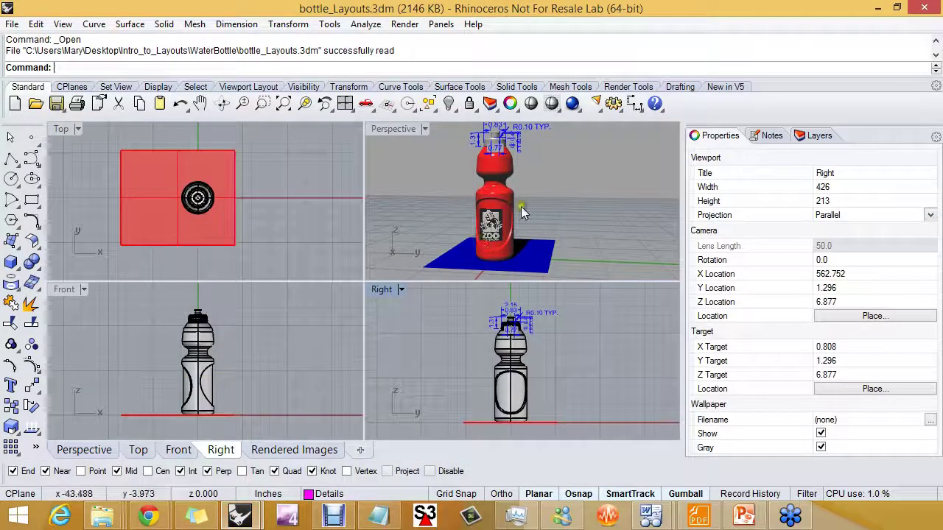
Step: Activate the Perspective viewport and pan and orbit it slightly around the red water bottle
shift+right_drag(519, 212, 557, 231)
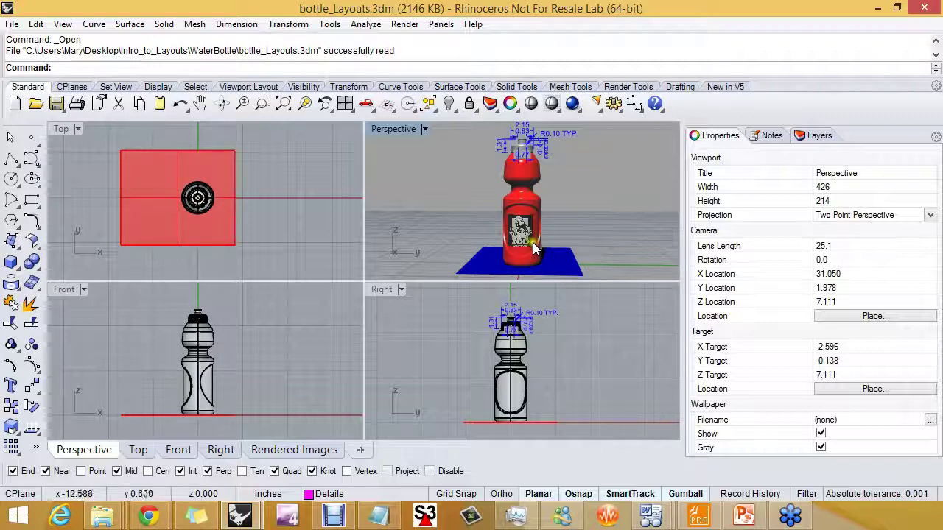
shift+right_drag(565, 254, 558, 243)
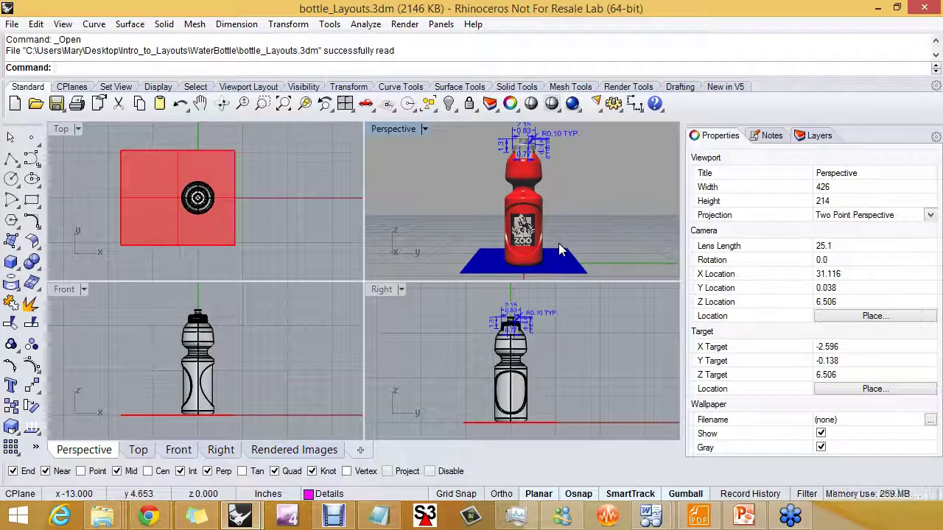
right_drag(593, 237, 558, 223)
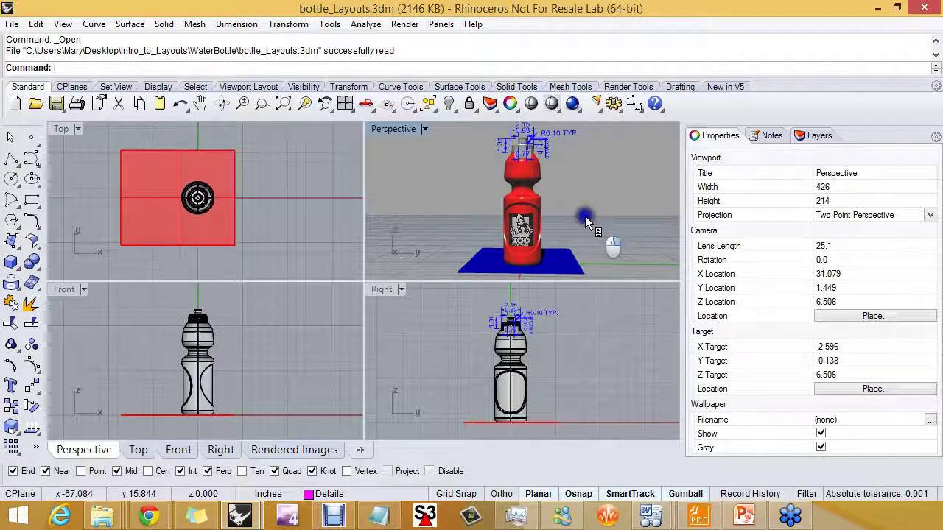
right_click(585, 215)
click(579, 214)
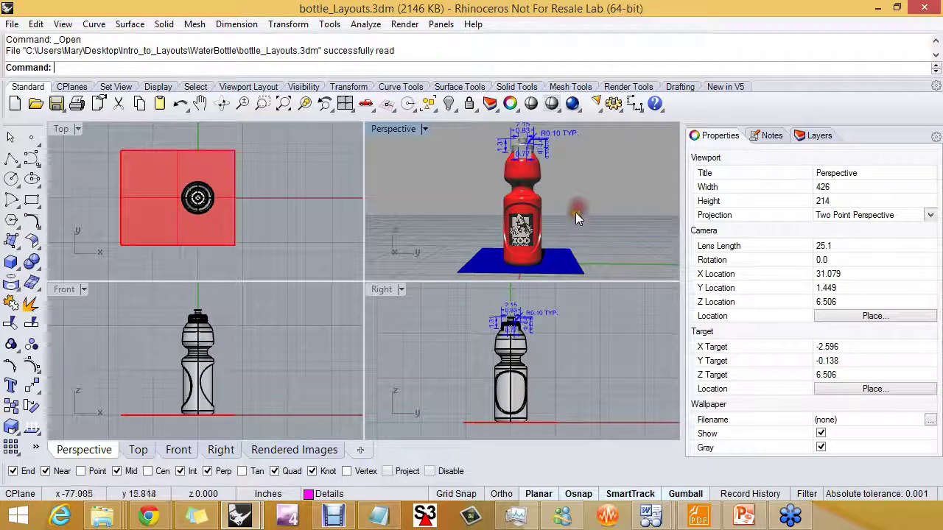
shift+right_drag(576, 213, 569, 216)
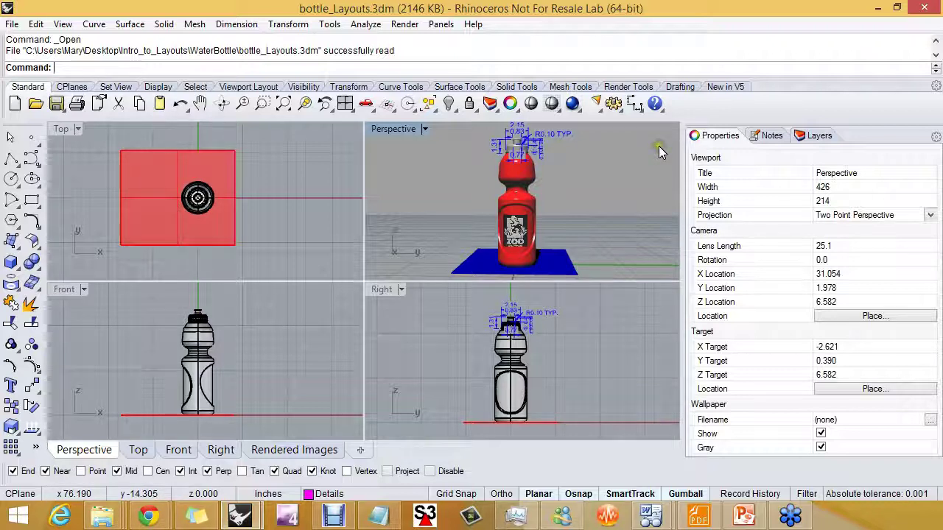
Step: Show the Block toolbar from the toolbar menu and move it aside as a floating window
right_click(682, 106)
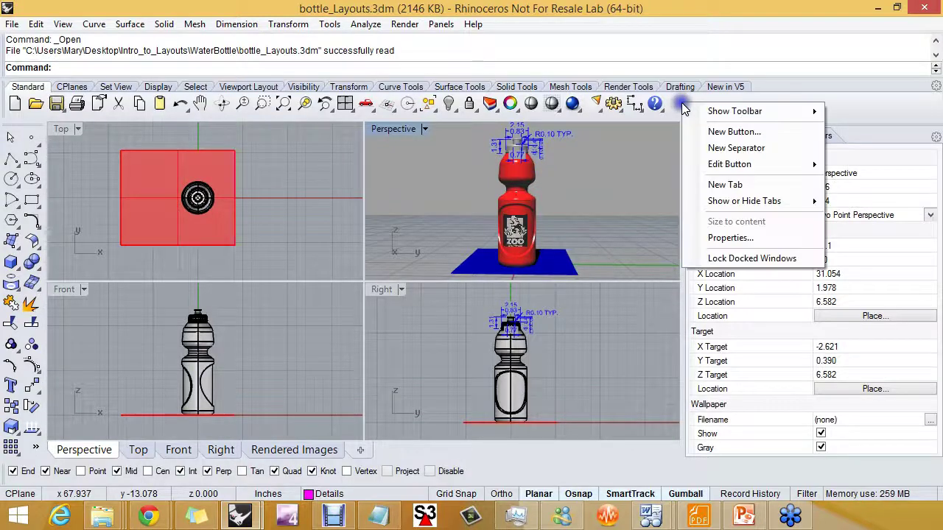
mouse_move(701, 115)
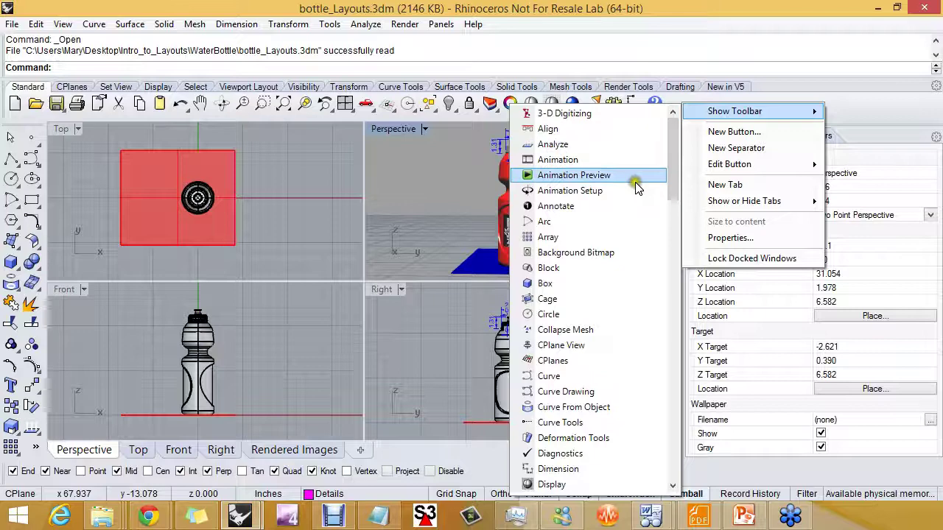
drag(672, 189, 673, 190)
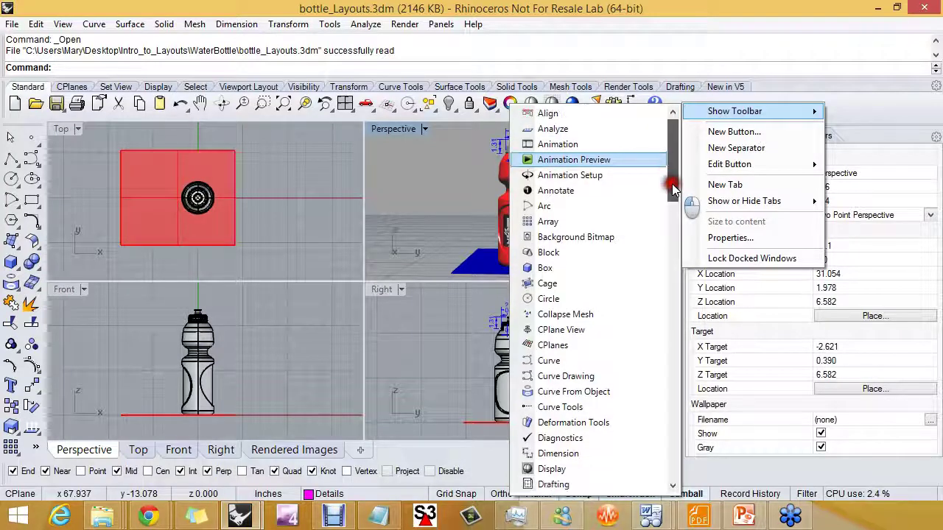
click(530, 254)
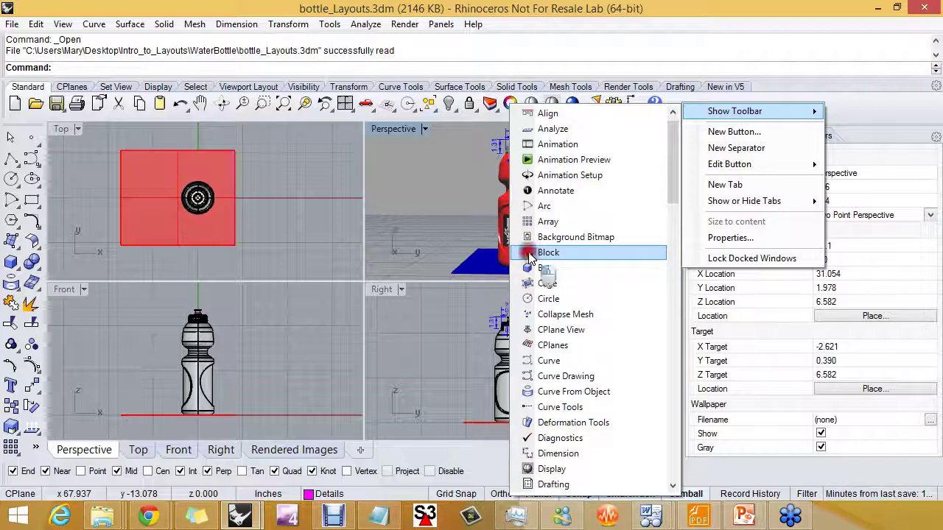
drag(483, 252, 388, 249)
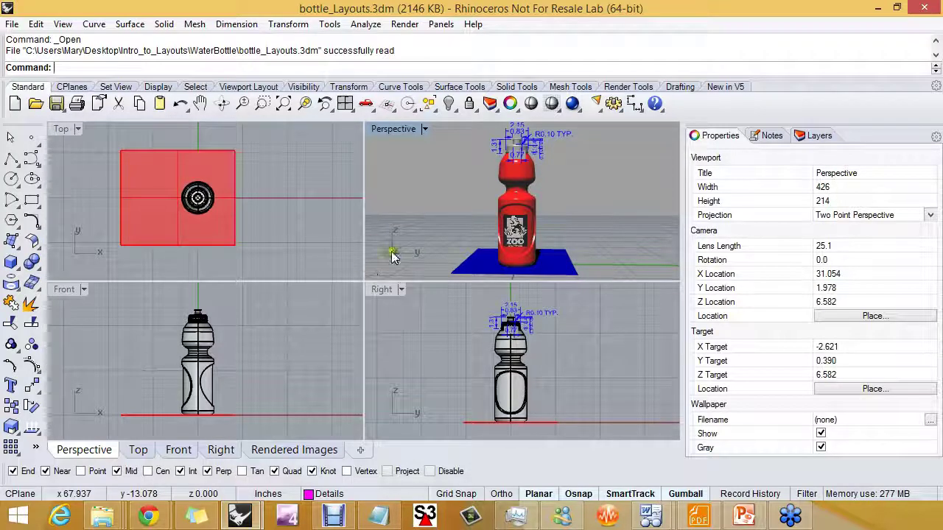
click(388, 246)
click(439, 230)
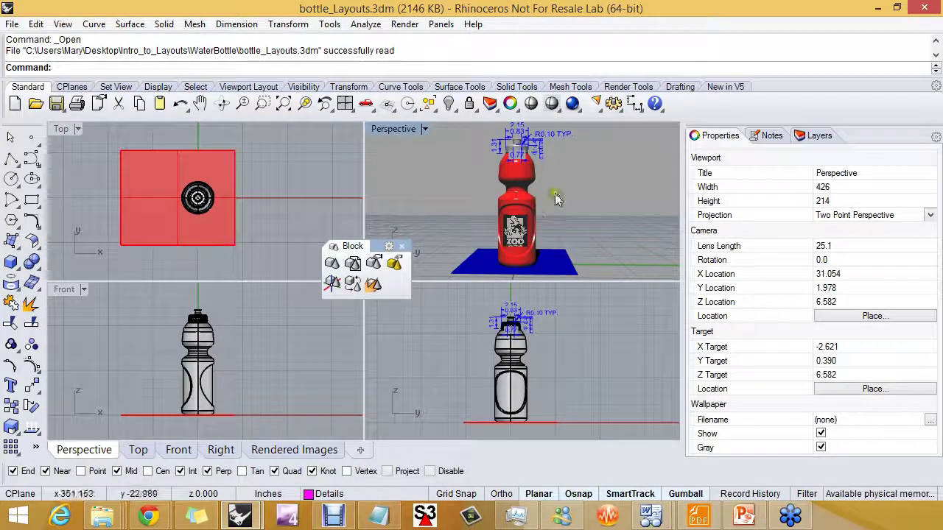
Step: Show the Layout toolbar as a second floating window
click(681, 103)
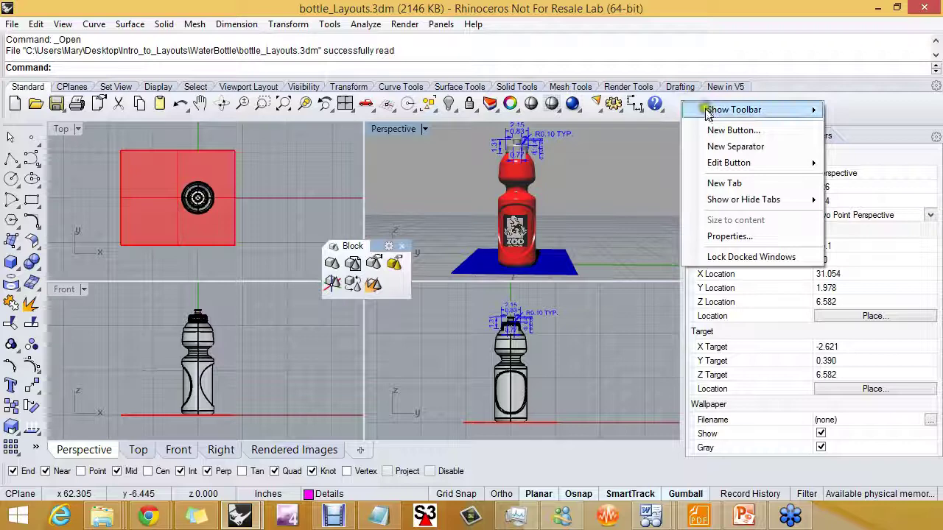
mouse_move(700, 109)
drag(672, 157, 673, 258)
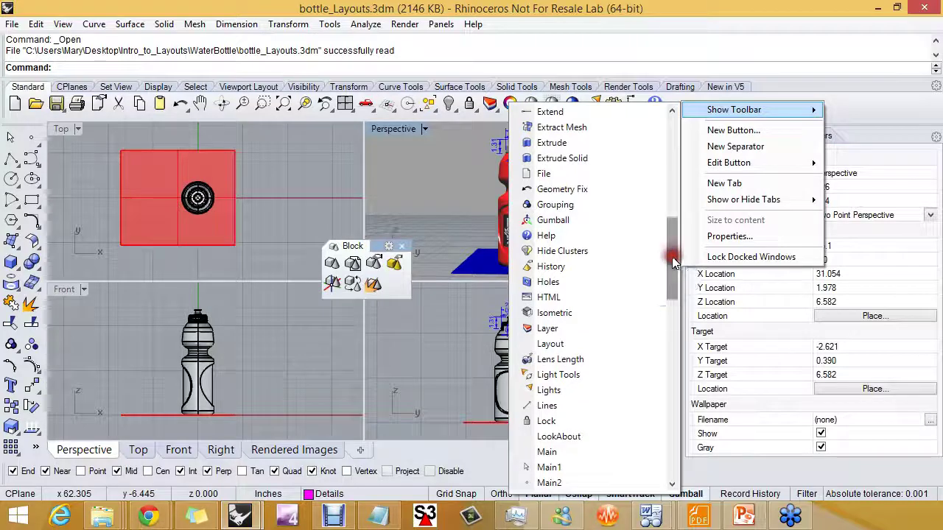
click(541, 350)
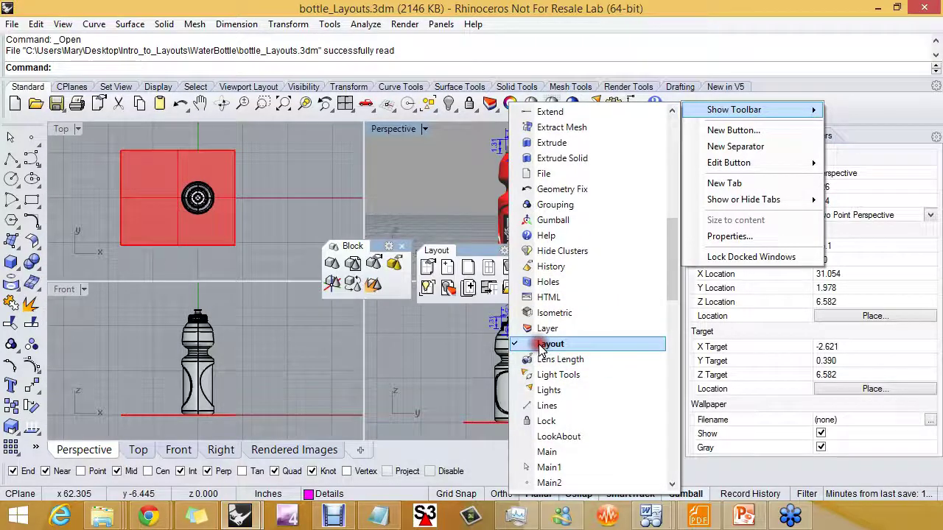
Step: Raise the Layout toolbar and dock the Block toolbar onto it as a tab
click(459, 231)
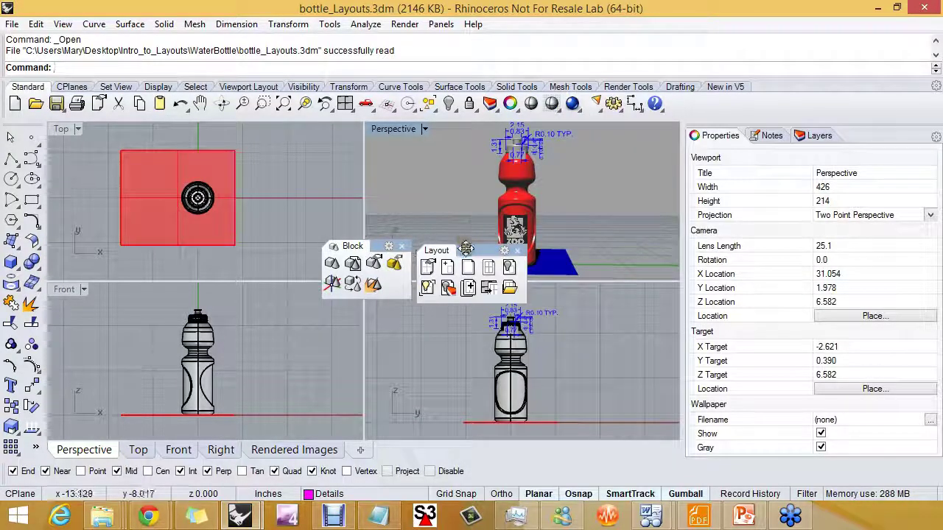
drag(466, 249, 458, 173)
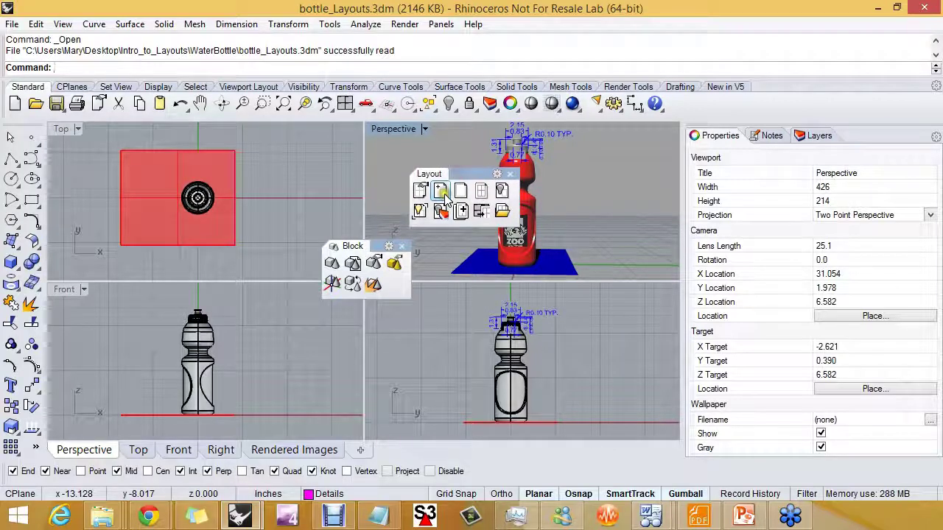
click(357, 249)
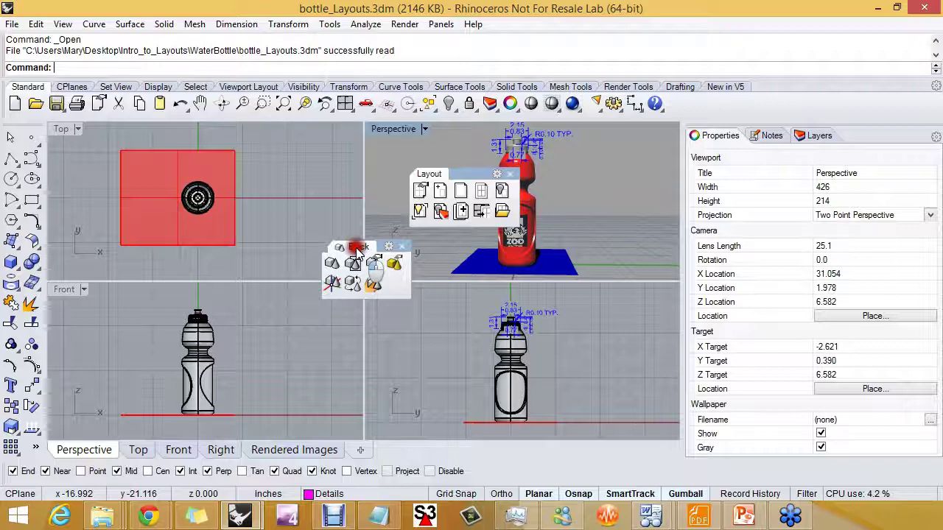
drag(358, 249, 479, 192)
Step: Resize the combined Layout/Block toolbar to a single icon row and leave it floating
drag(519, 217, 562, 216)
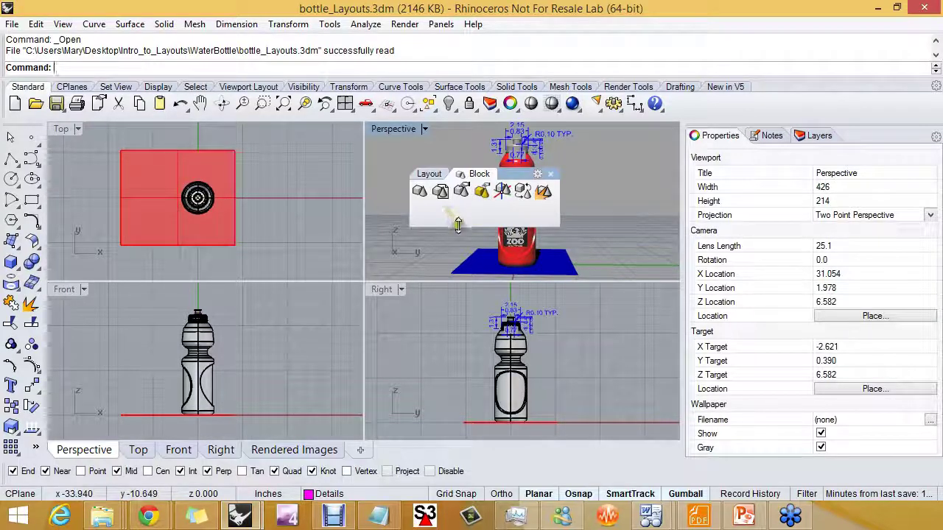
drag(467, 226, 466, 212)
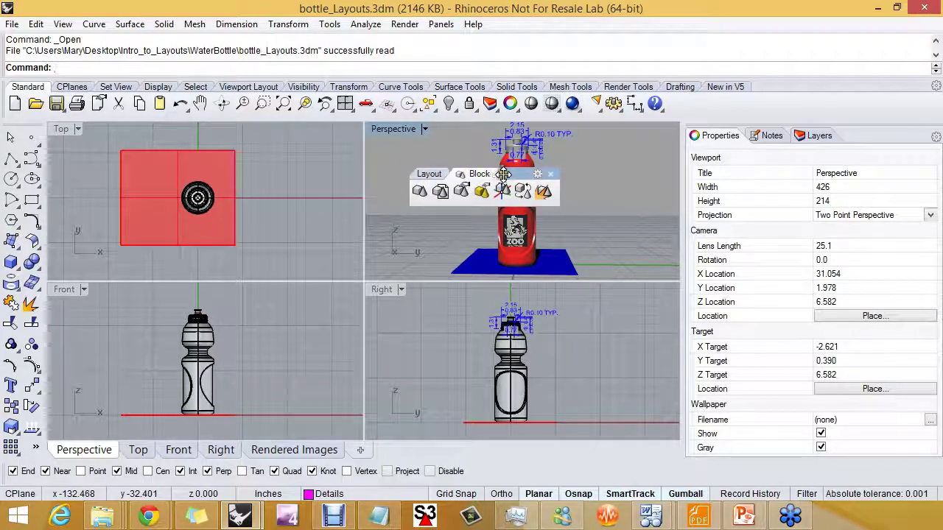
drag(510, 174, 837, 101)
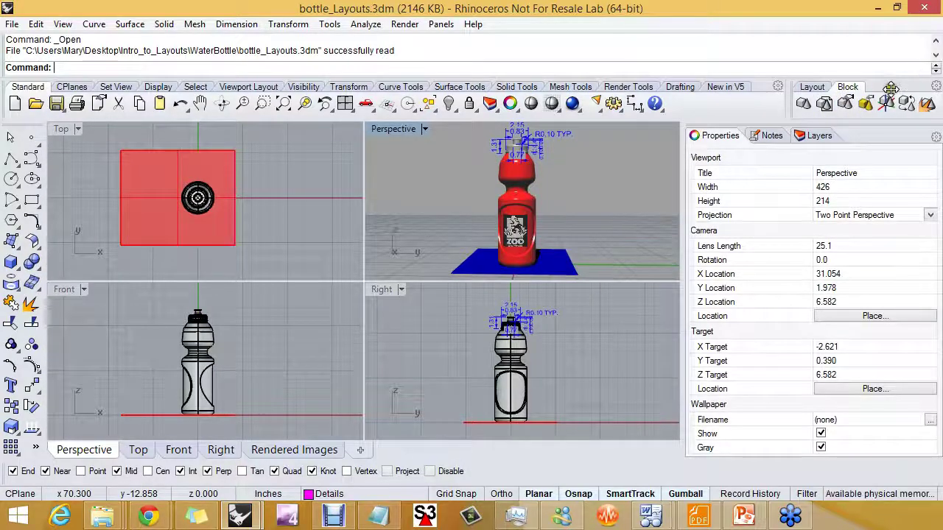
drag(875, 87, 596, 162)
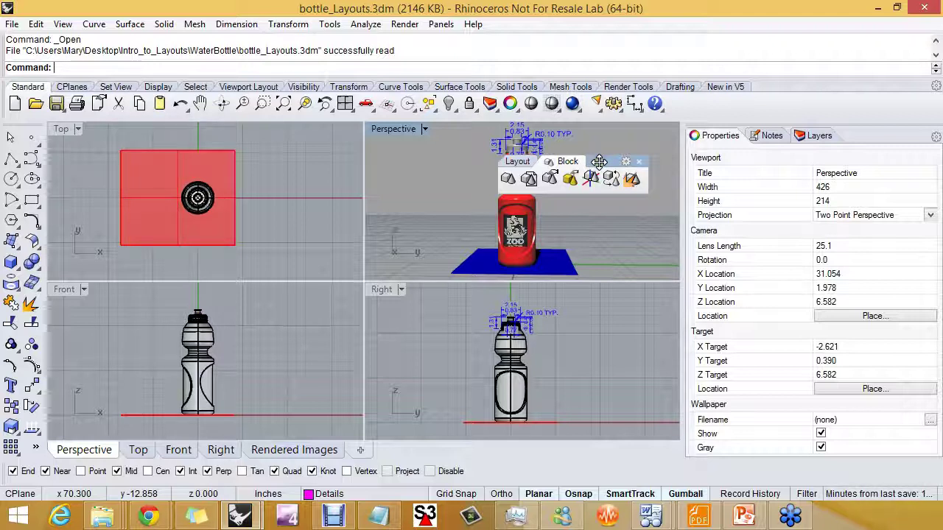
Step: Move the toolbar off the bottle and show the Layout tab, briefly checking Set View
drag(597, 161, 678, 169)
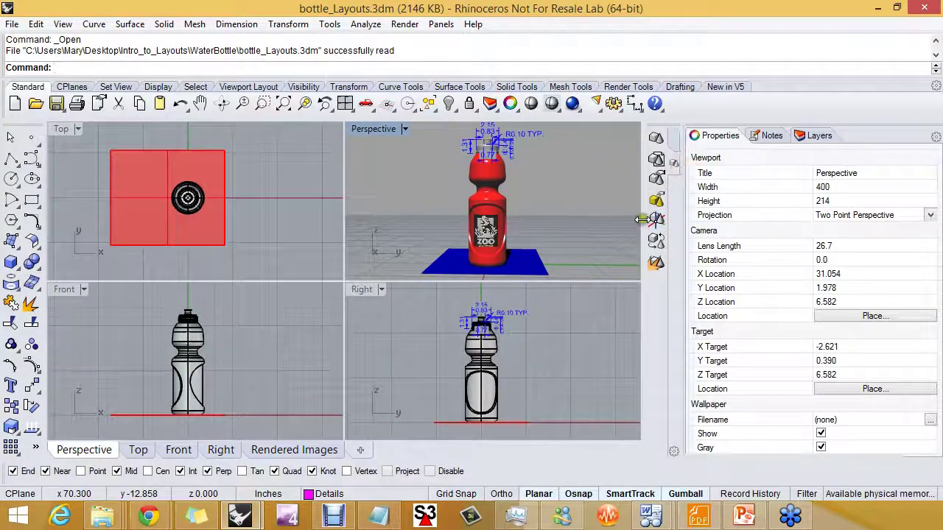
drag(687, 249, 720, 249)
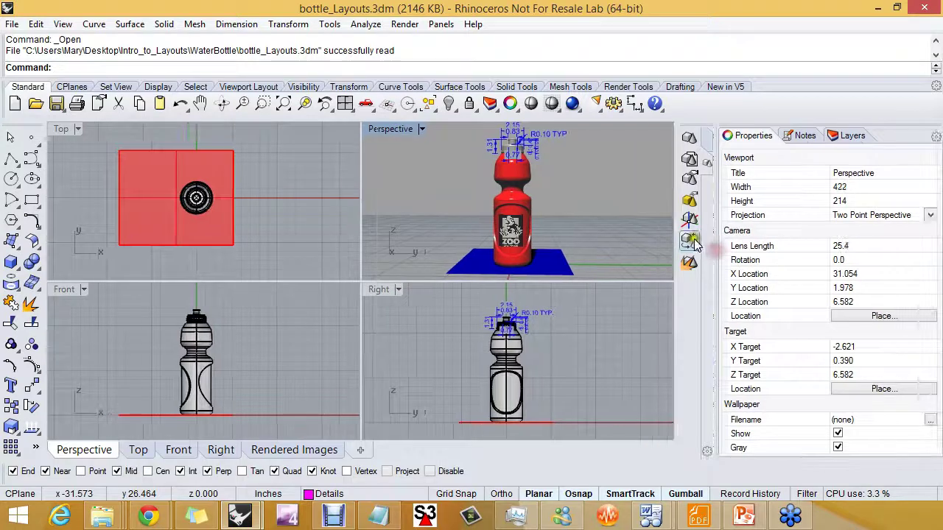
click(713, 140)
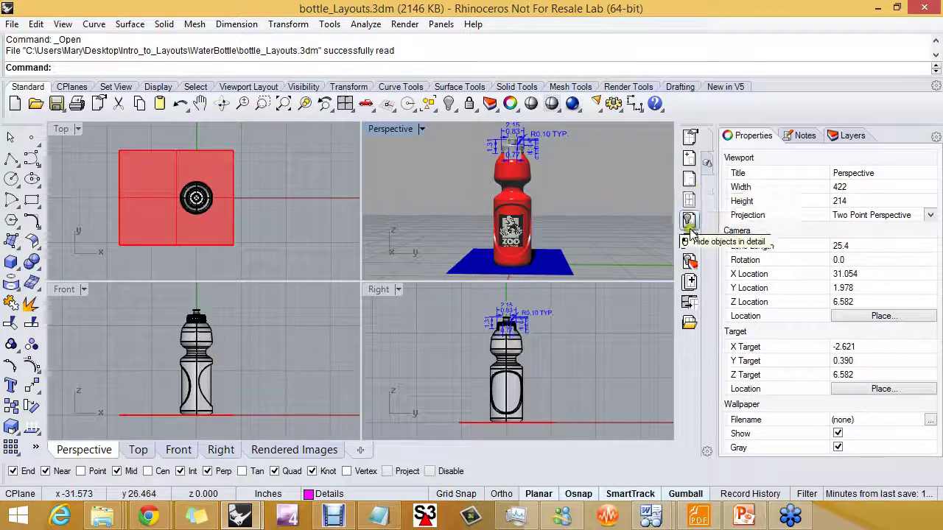
click(707, 169)
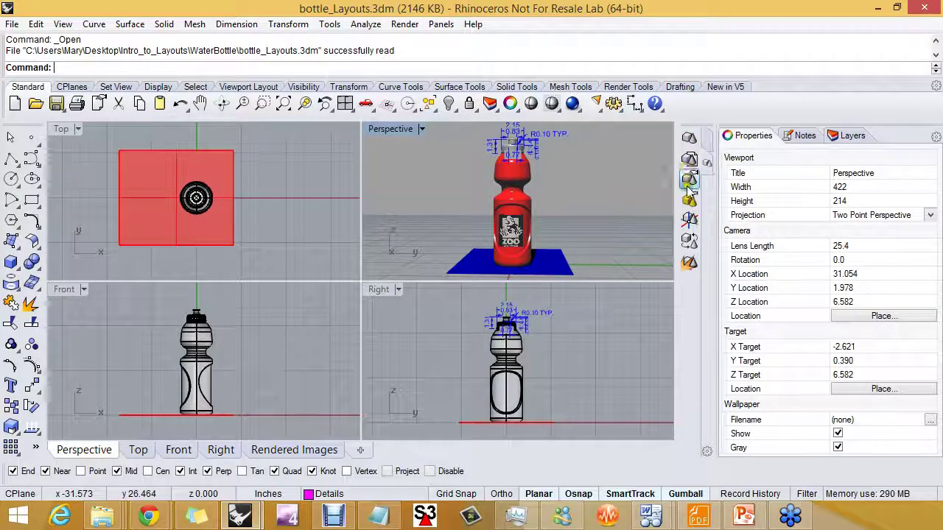
click(706, 140)
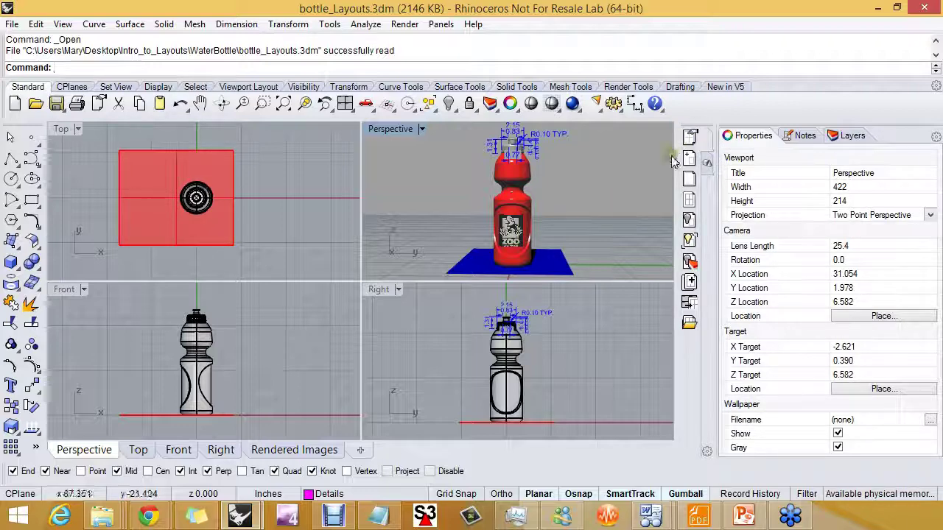
click(576, 182)
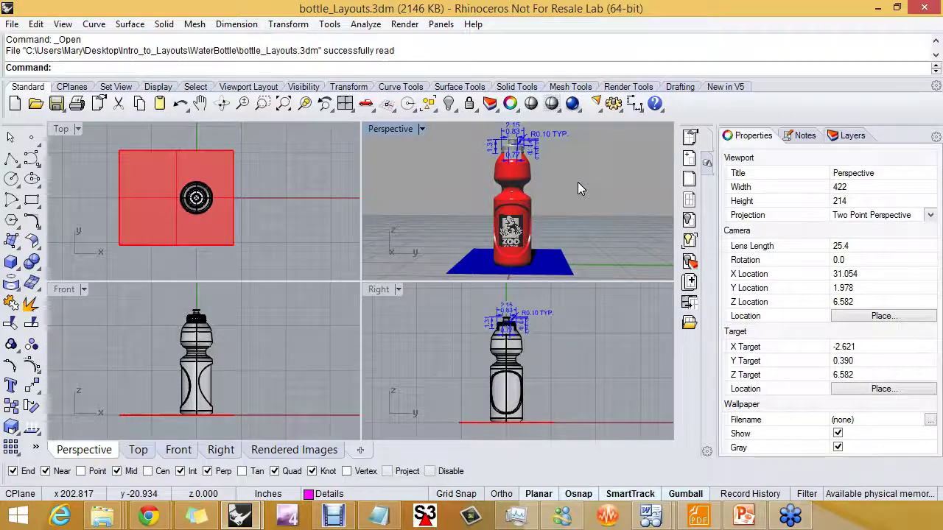
Step: Review the one-shot object snap options, then re-enable Osnap in the status bar
click(371, 287)
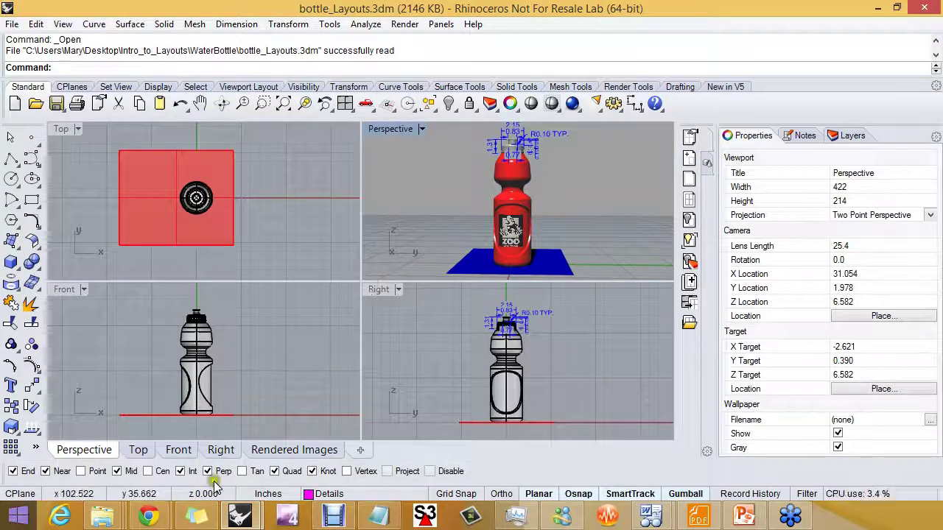
click(80, 477)
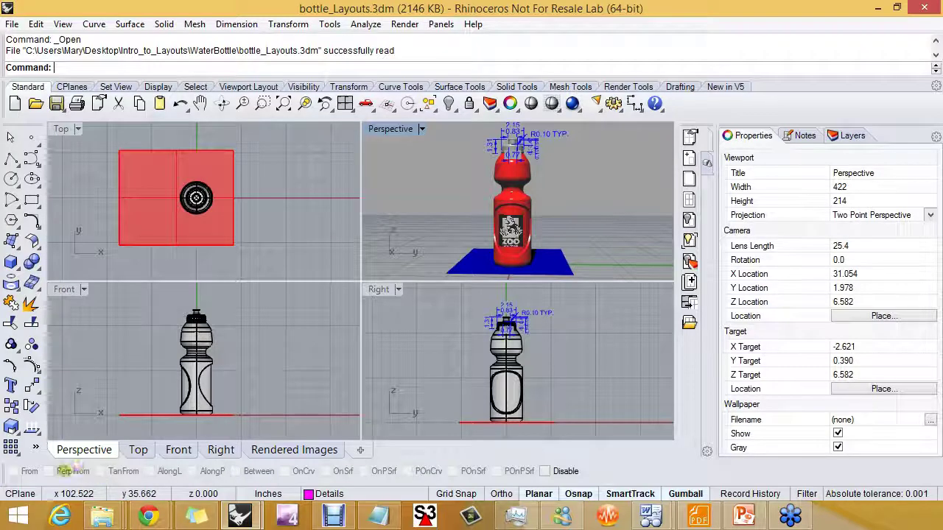
mouse_move(601, 471)
mouse_down()
mouse_move(548, 460)
mouse_move(133, 456)
mouse_move(11, 463)
mouse_move(5, 472)
mouse_move(105, 488)
mouse_move(549, 485)
mouse_move(599, 475)
mouse_up()
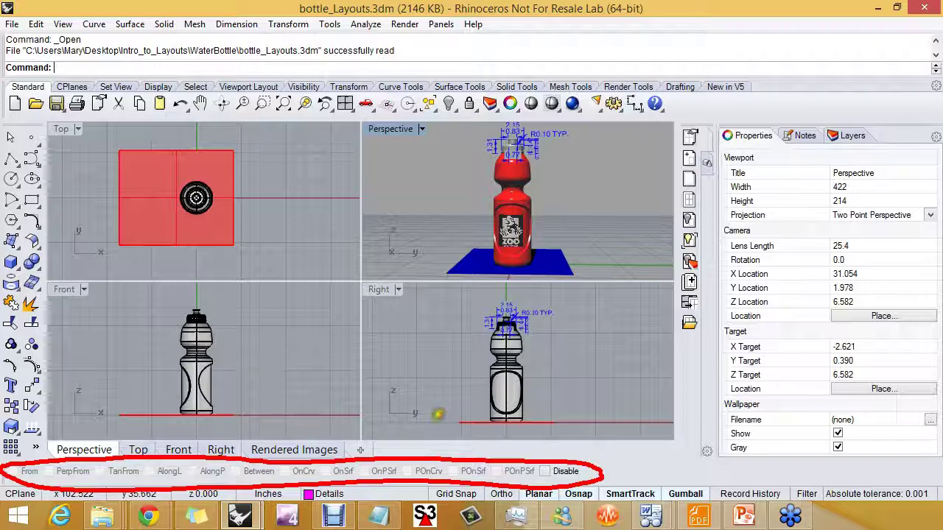
key(Escape)
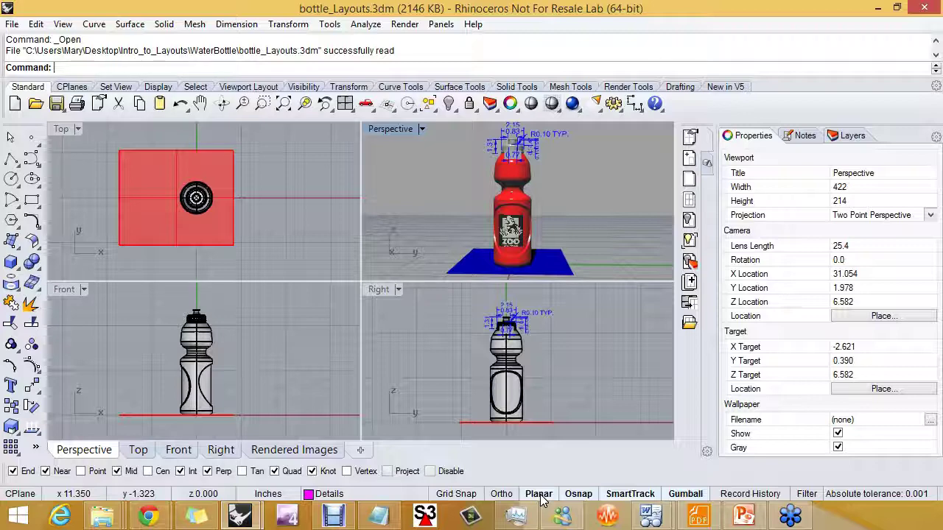
click(579, 496)
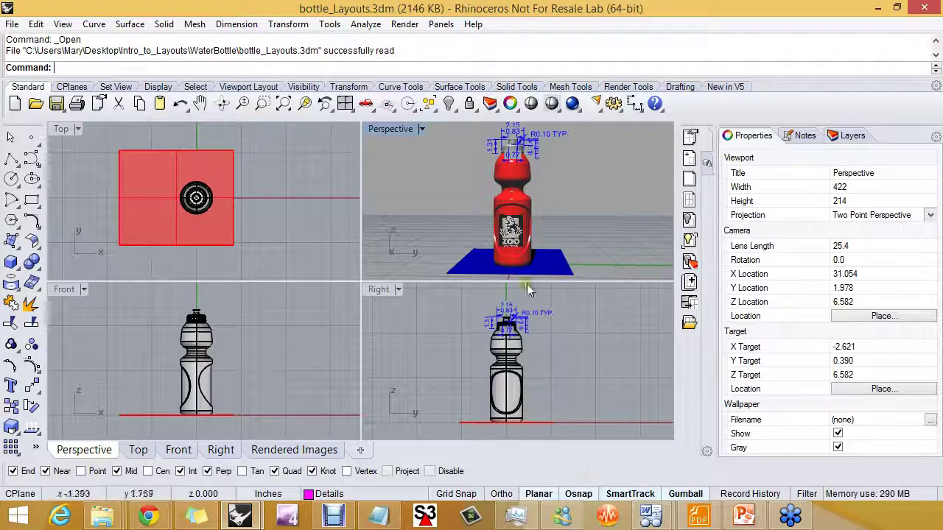
Step: Open Rhino Options, move it left, and browse Document Properties, View, Appearance and Aliases
click(612, 106)
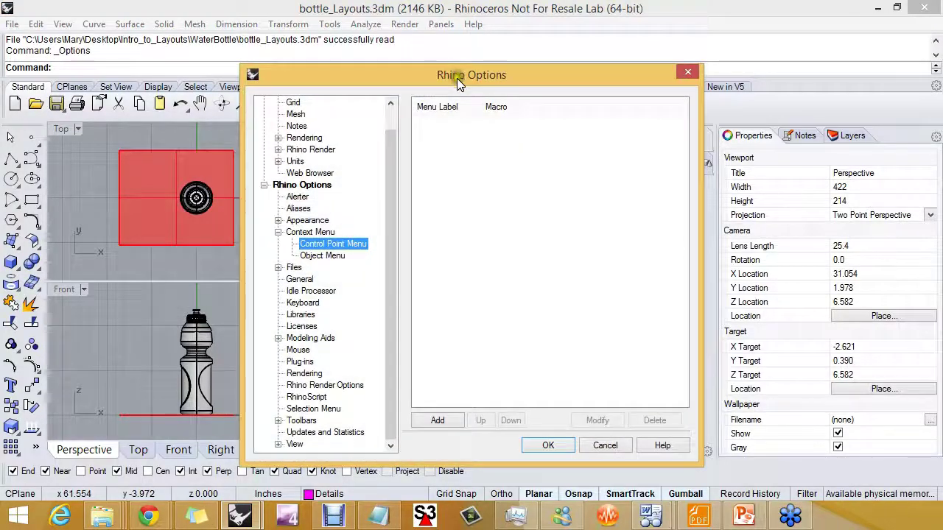
drag(457, 78, 404, 64)
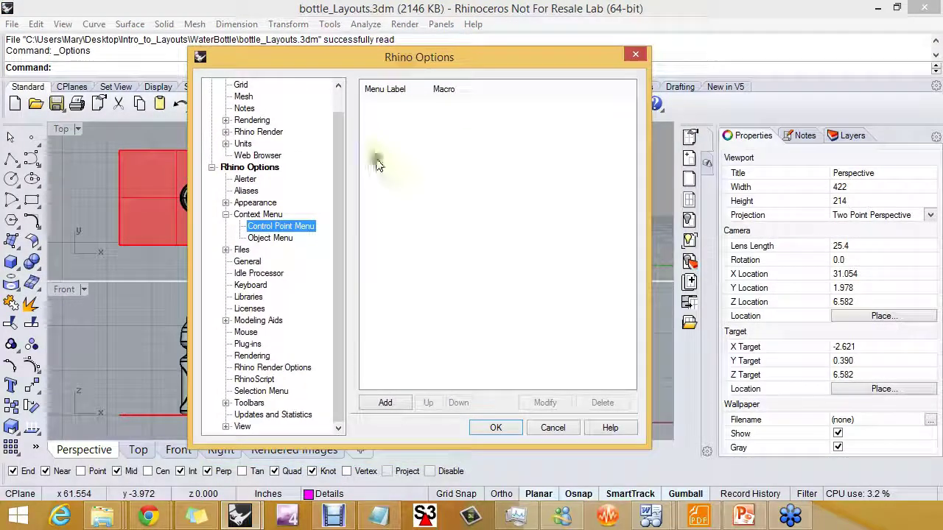
click(556, 58)
drag(555, 58, 481, 60)
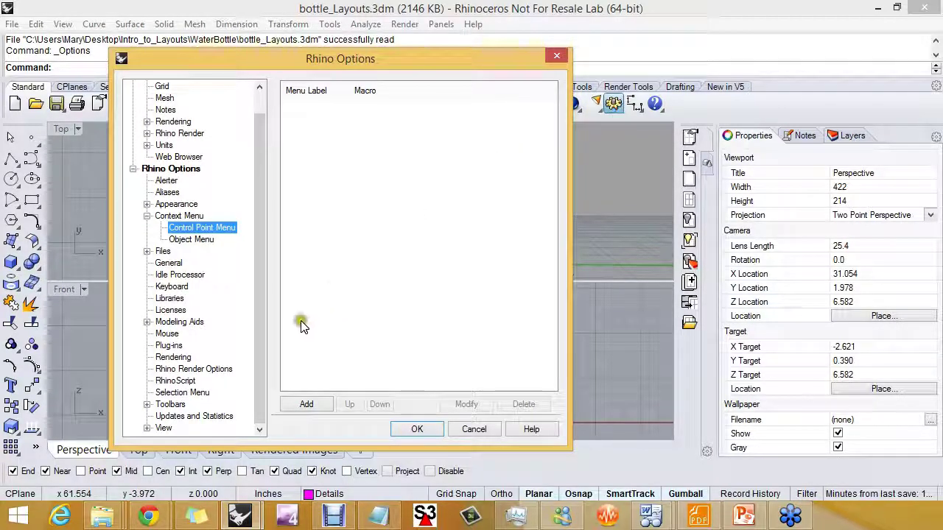
drag(260, 338, 256, 286)
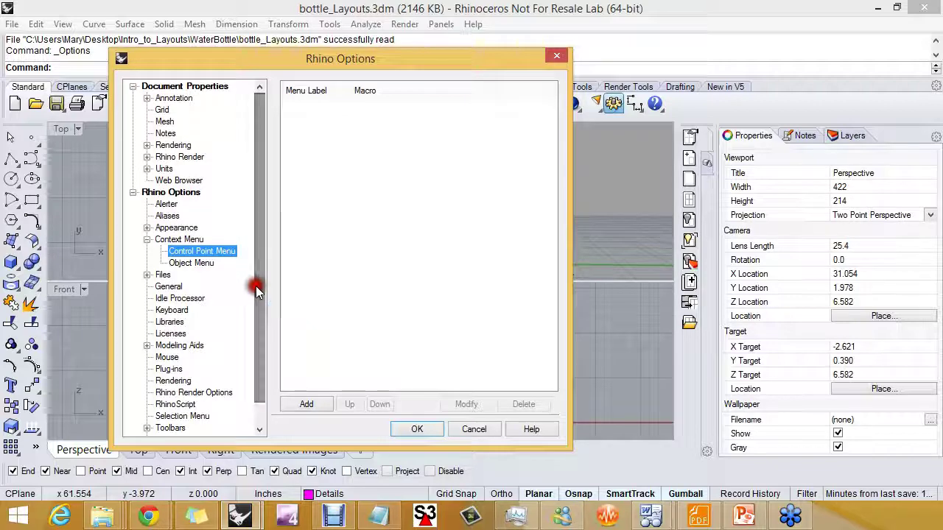
click(204, 87)
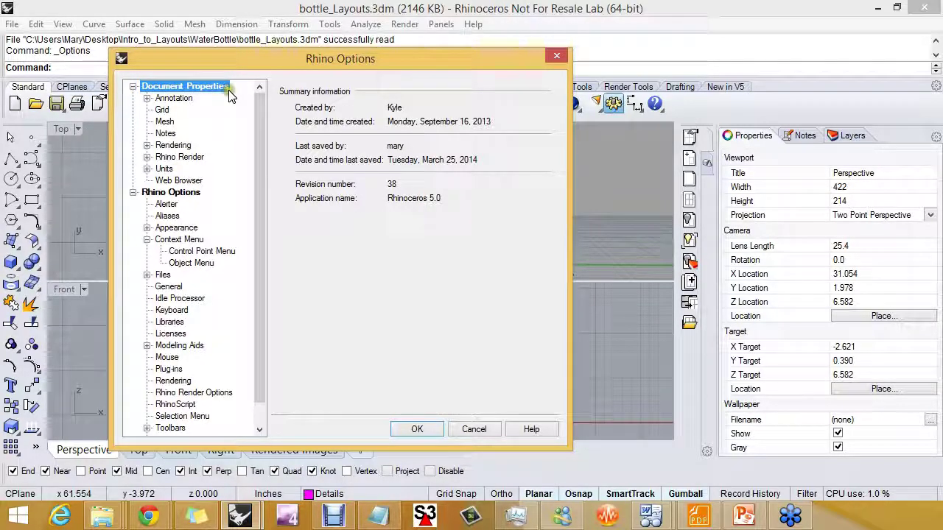
click(179, 196)
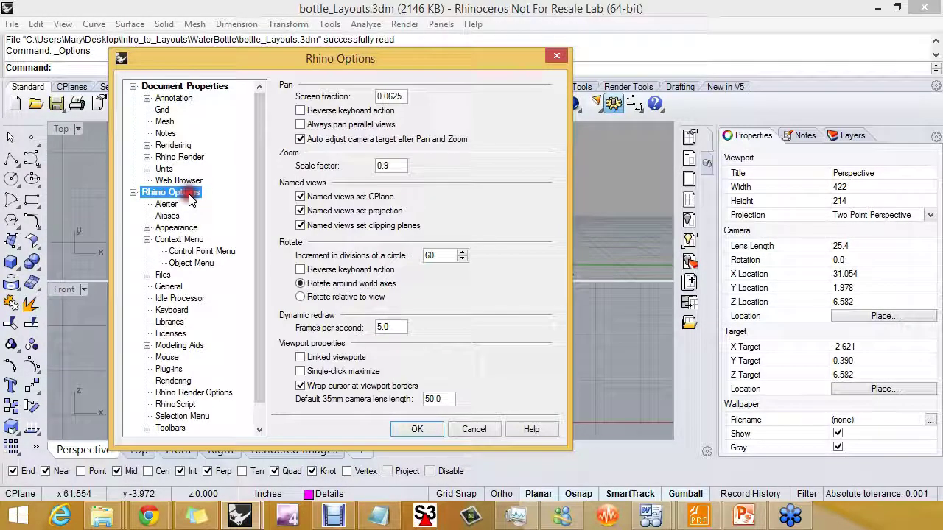
click(170, 227)
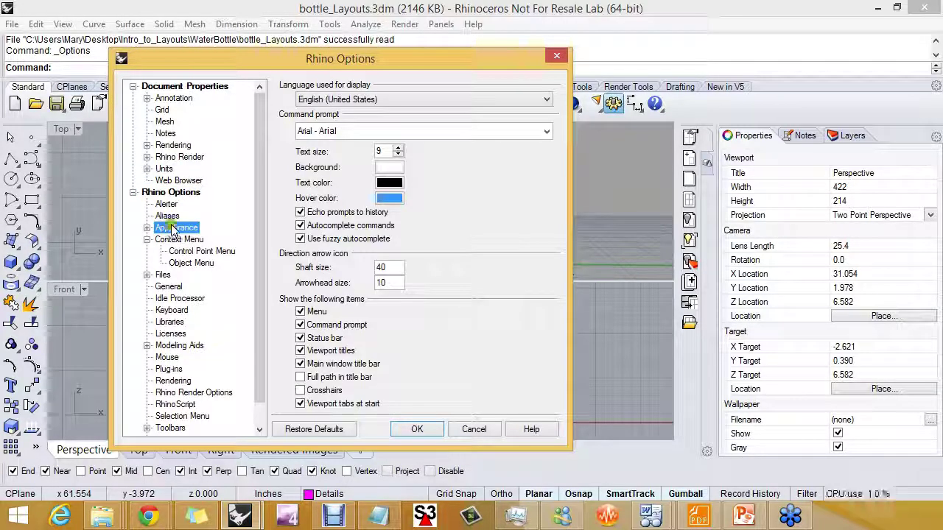
click(168, 216)
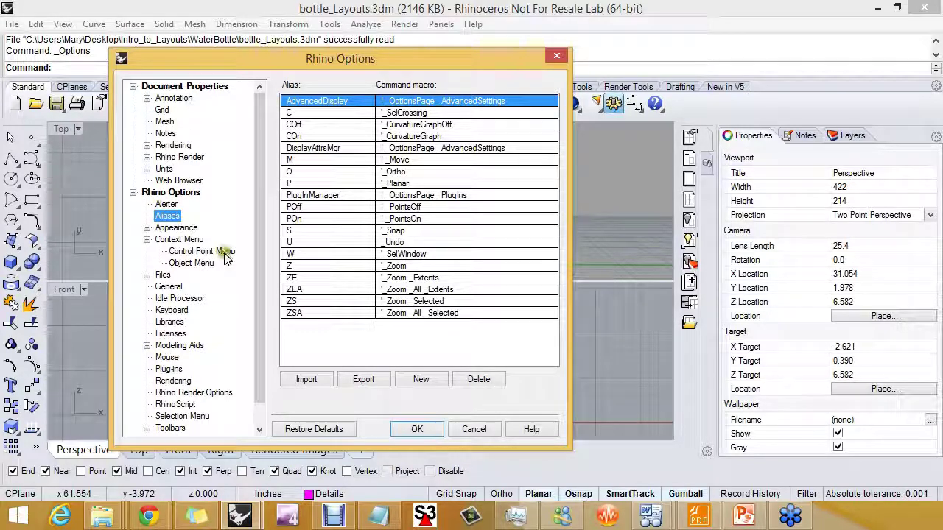
click(173, 193)
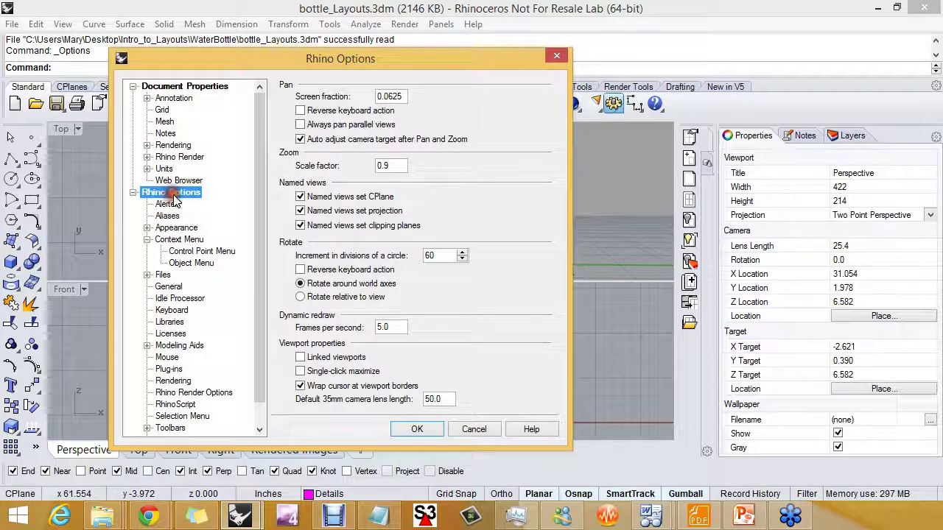
Step: Turn on Linked viewports on the View settings page
click(147, 428)
click(147, 417)
scroll(253, 374, down, 1)
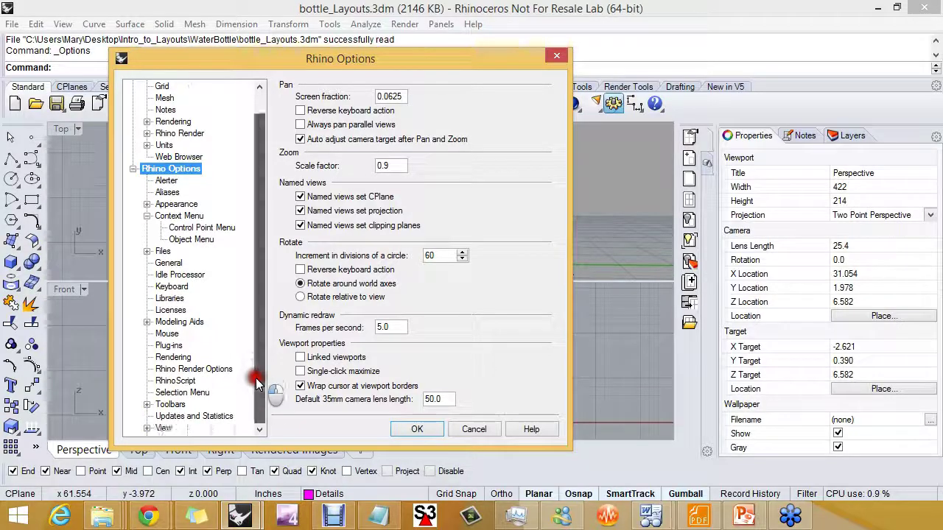
click(163, 429)
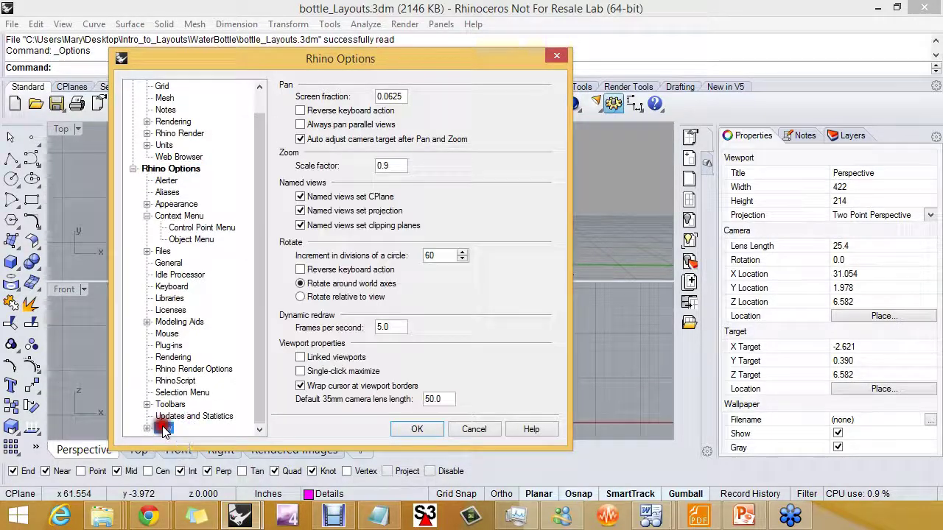
click(300, 358)
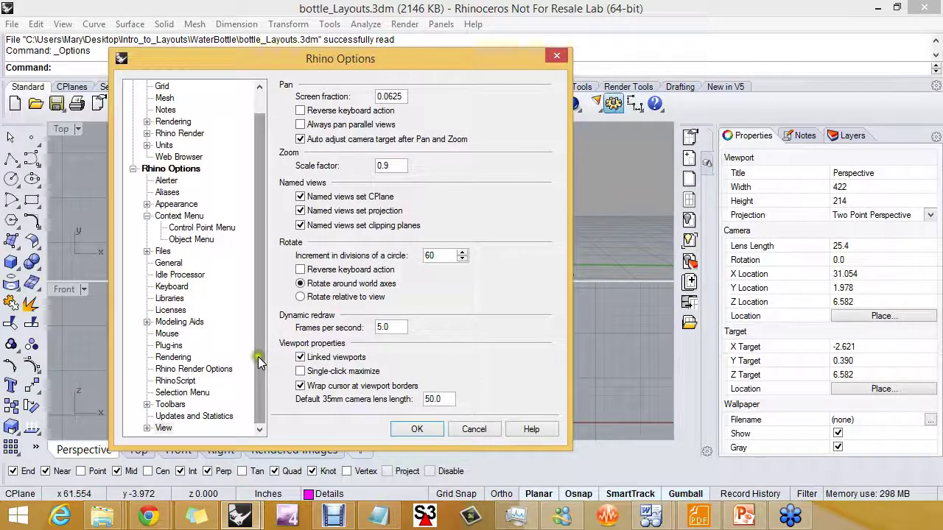
drag(259, 361, 259, 346)
click(212, 89)
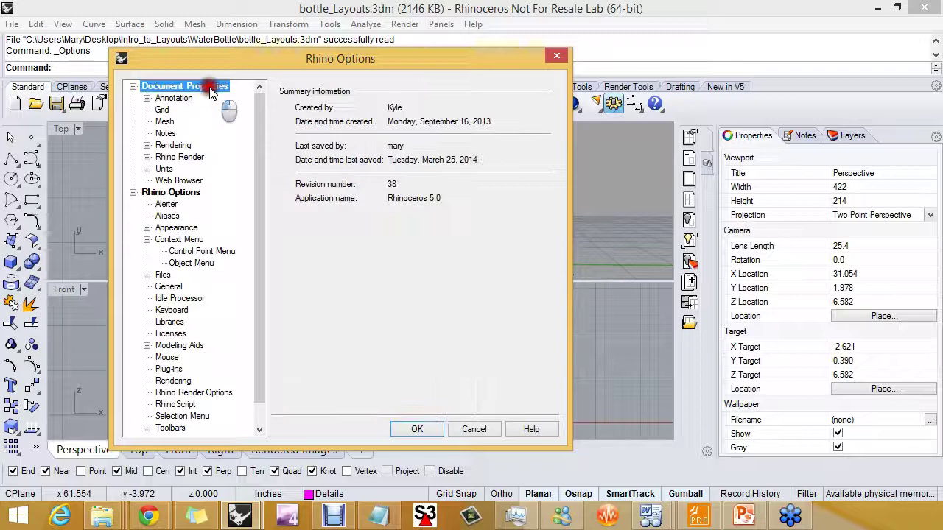
click(174, 98)
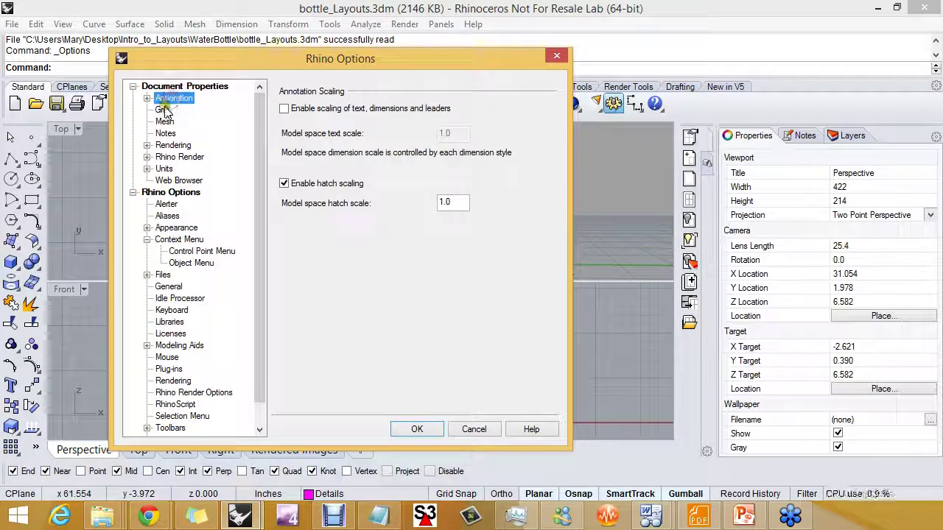
click(164, 110)
click(165, 121)
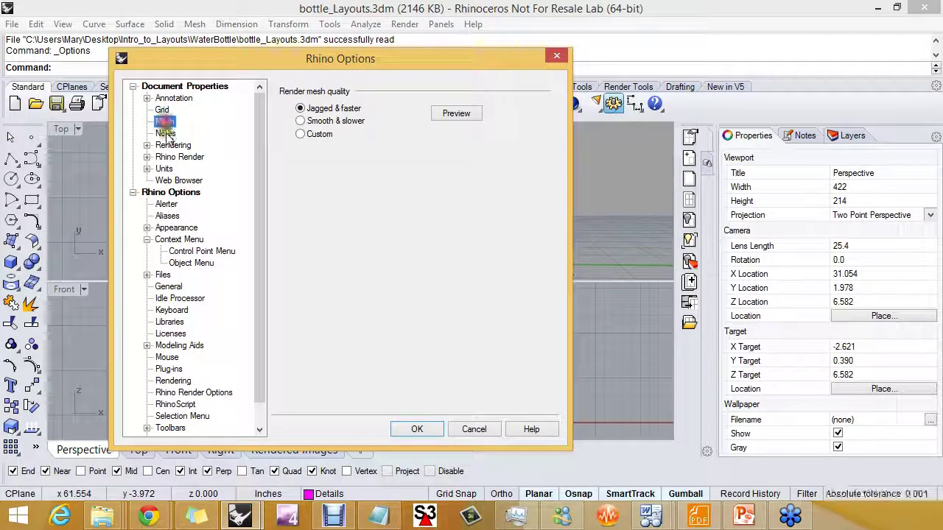
click(166, 133)
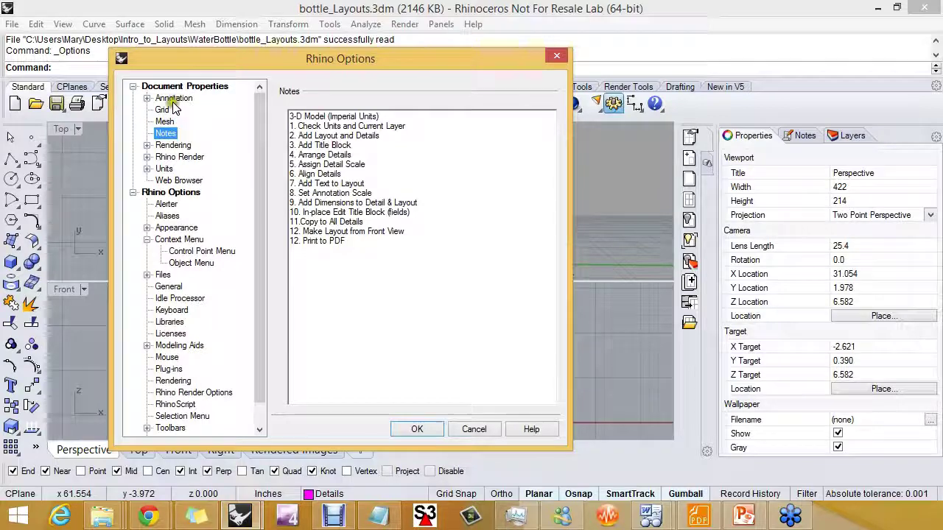
click(174, 98)
click(166, 133)
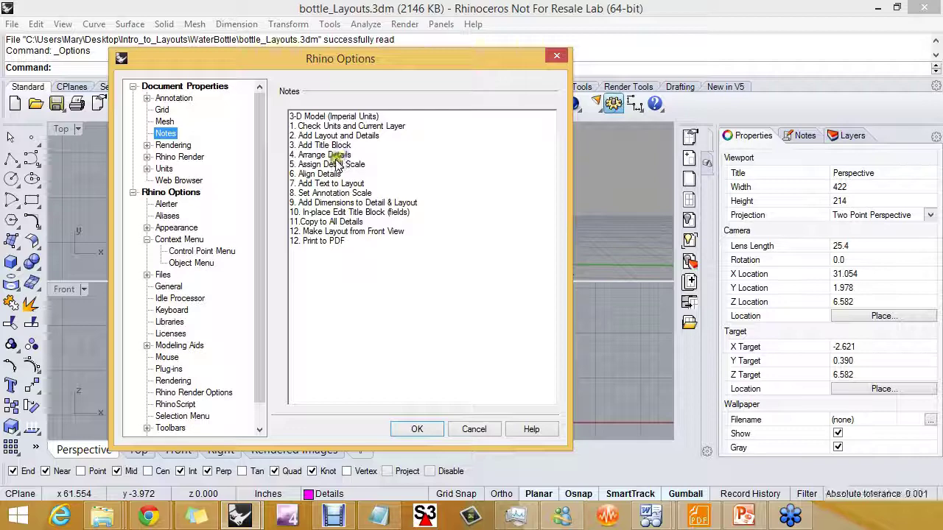
click(174, 98)
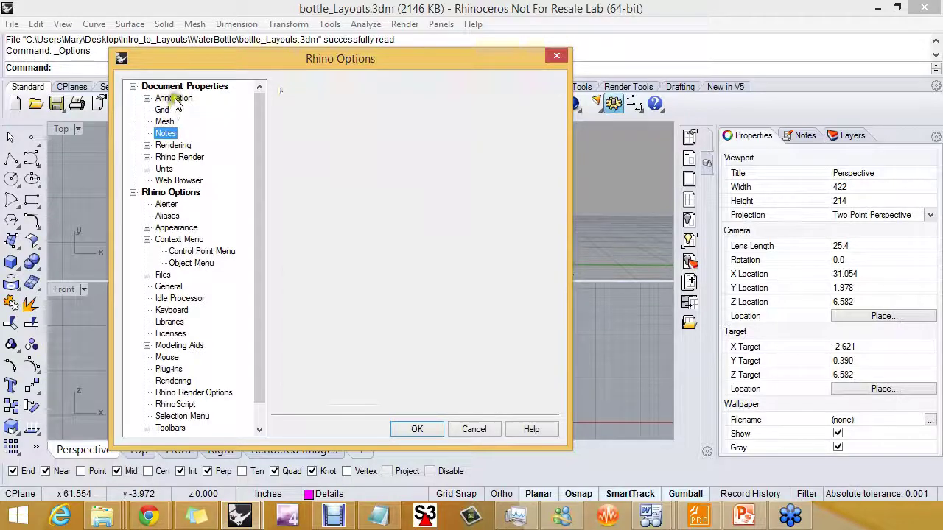
Step: Check the Model and Layout units pages: both Inches with 0.001 absolute tolerance
click(164, 169)
click(147, 169)
click(180, 180)
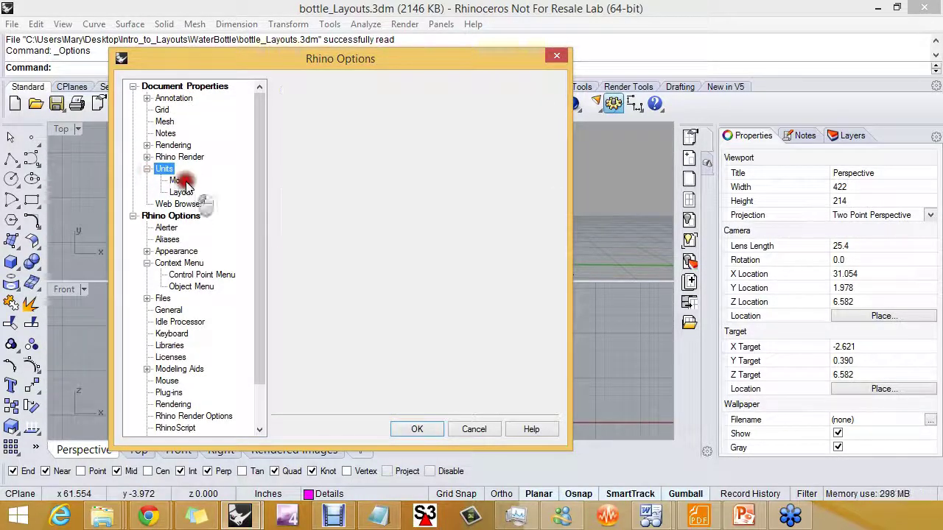
click(181, 191)
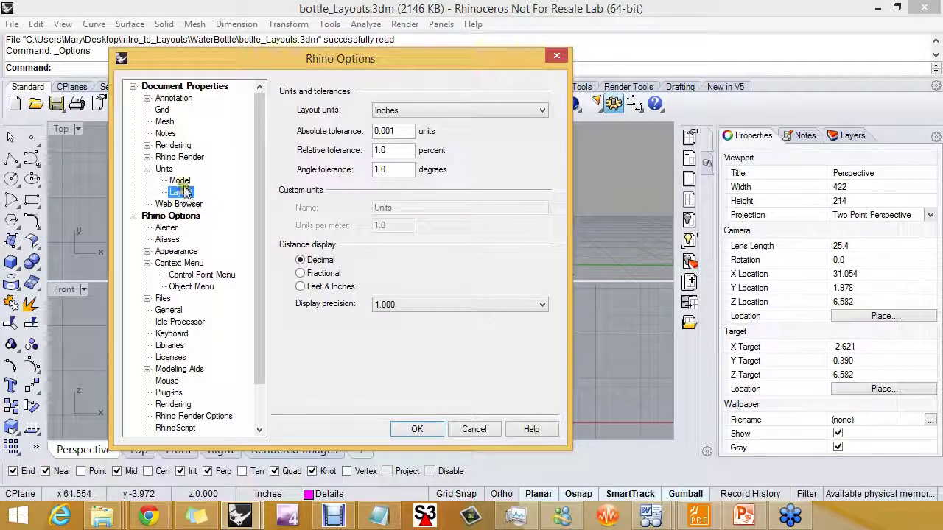
click(182, 181)
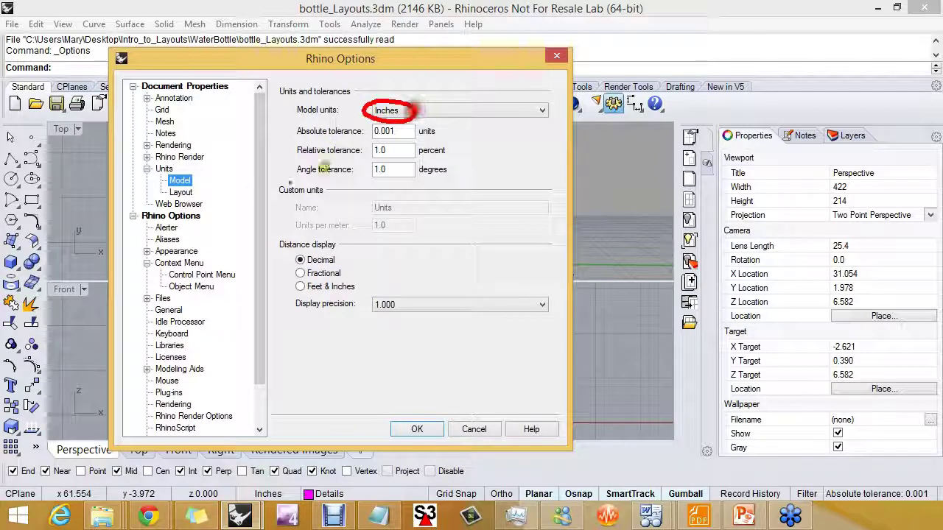
click(193, 193)
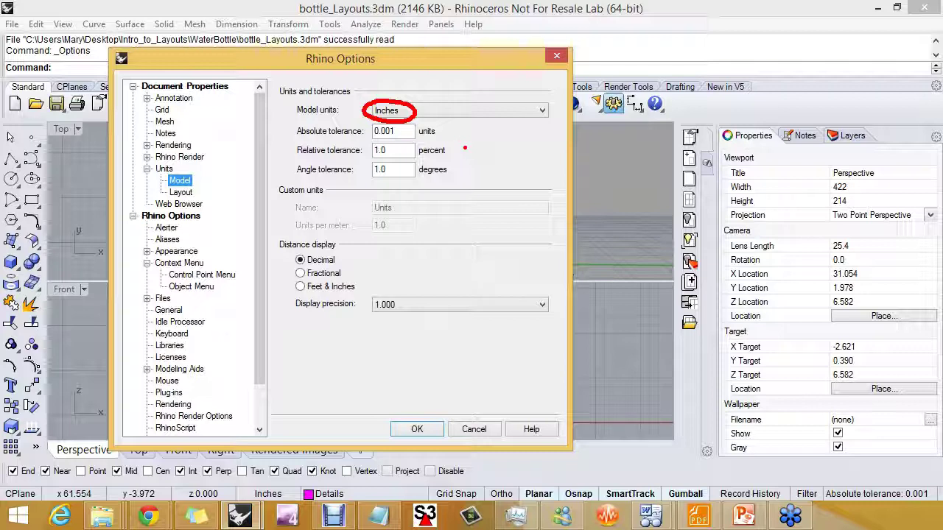
click(464, 148)
click(181, 192)
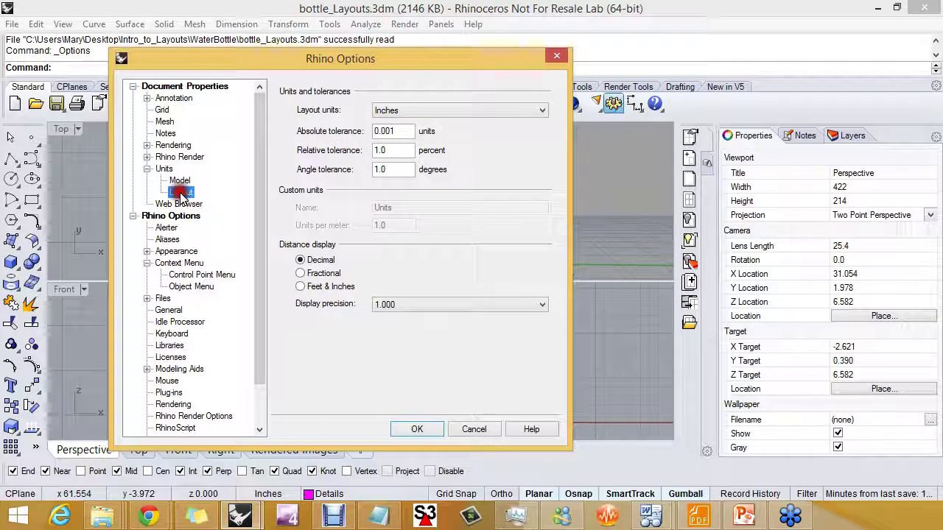
click(180, 181)
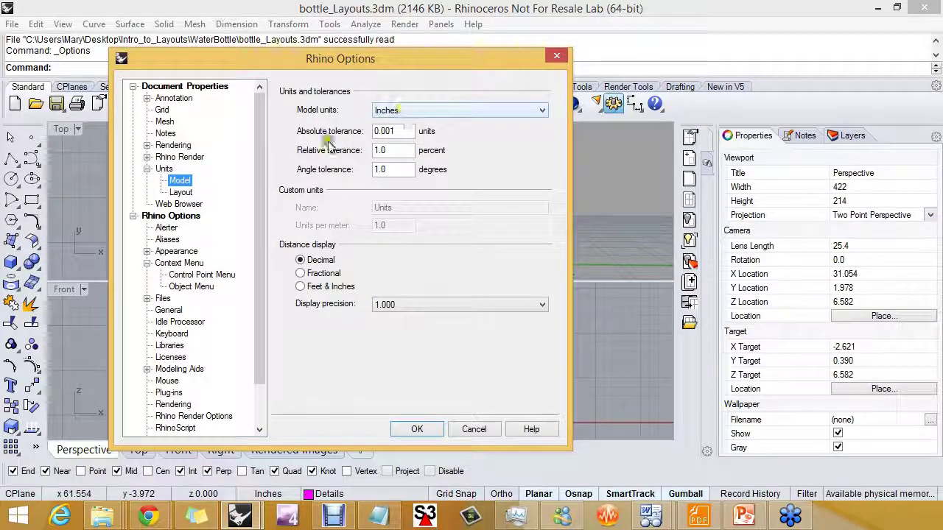
click(182, 193)
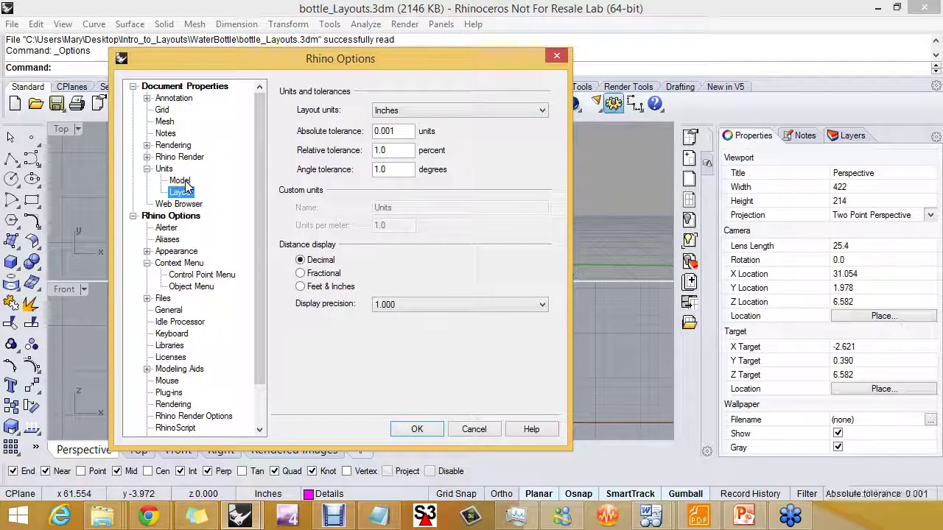
click(183, 184)
click(180, 193)
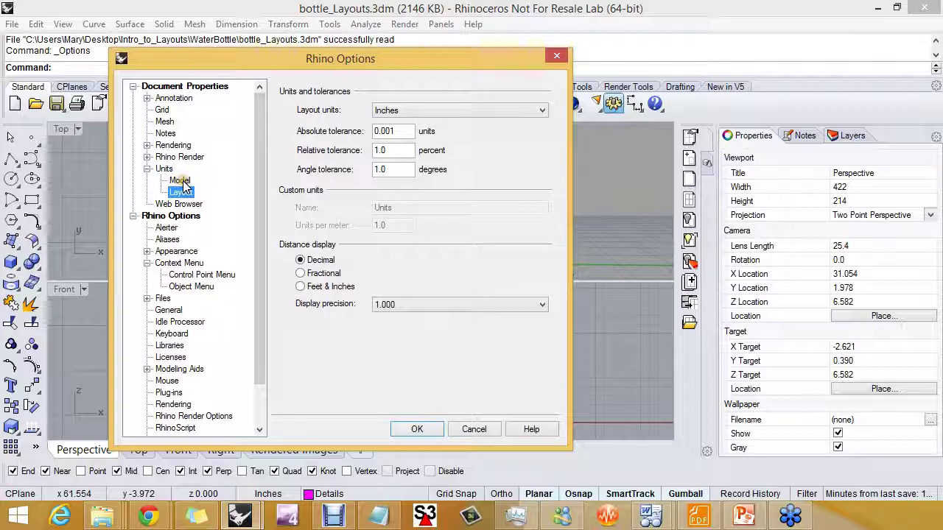
click(181, 184)
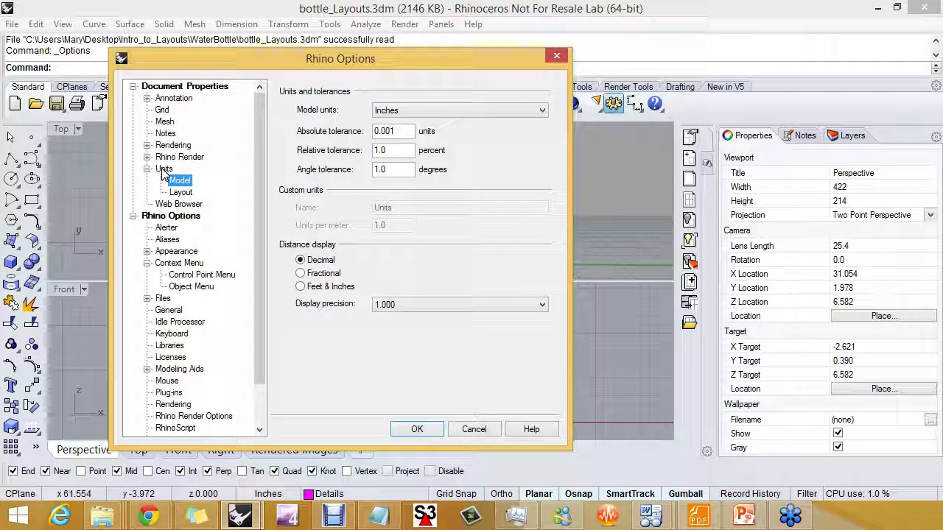
click(164, 168)
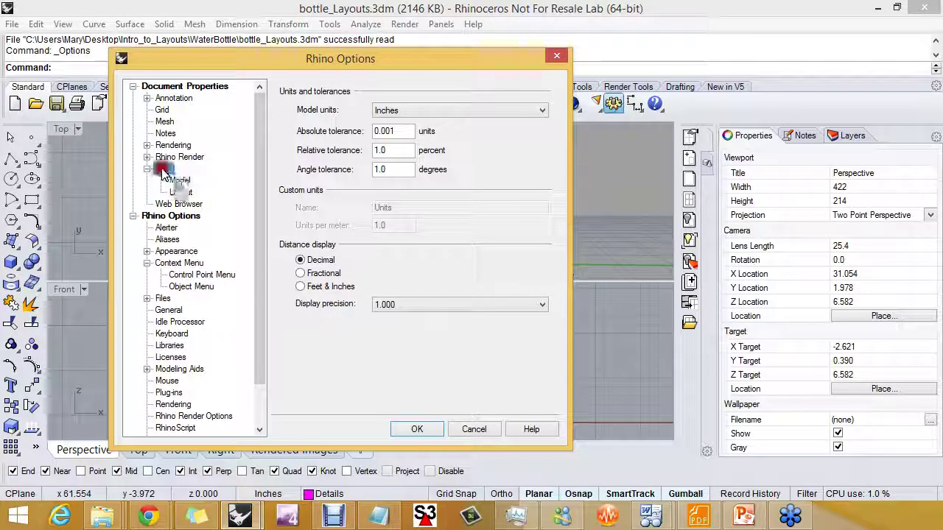
Step: Review the Inch Decimal dimension style, Hatch and Linetypes, then uncheck Enable hatch scaling
click(175, 99)
double_click(177, 102)
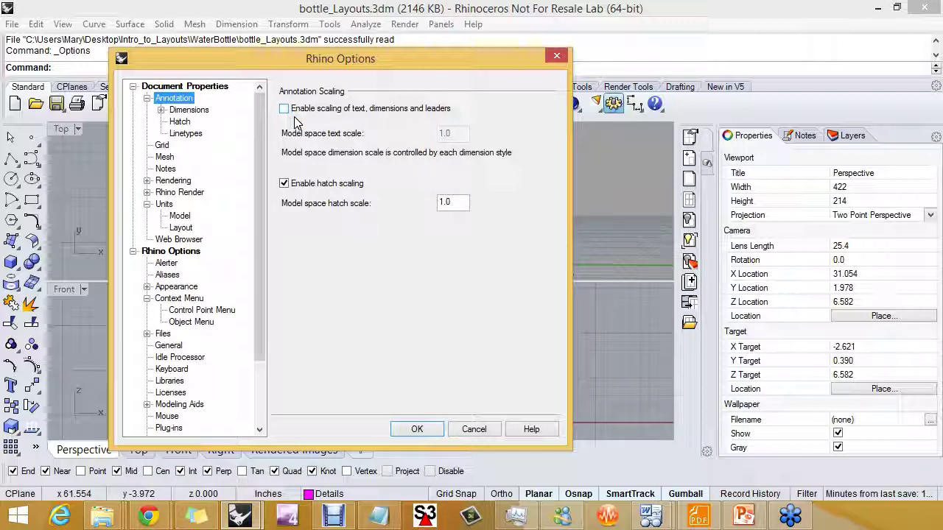
click(275, 109)
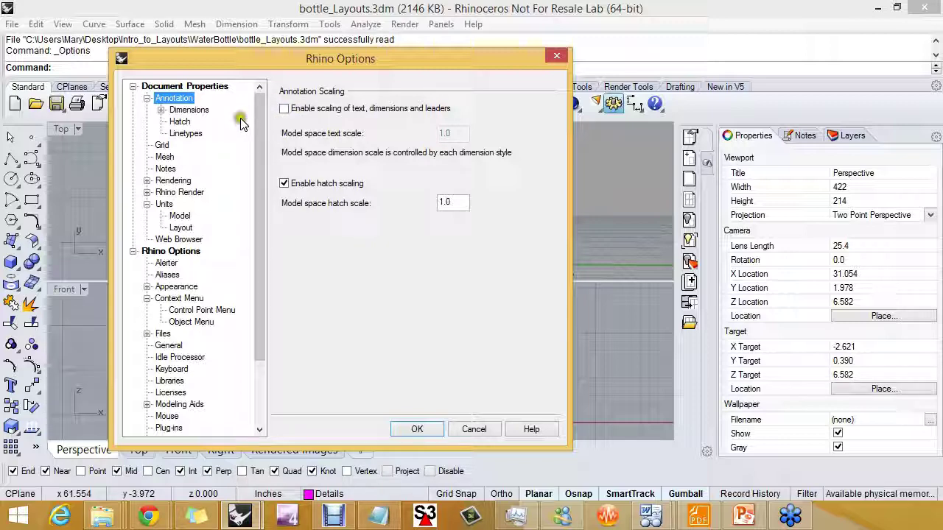
click(189, 109)
click(161, 109)
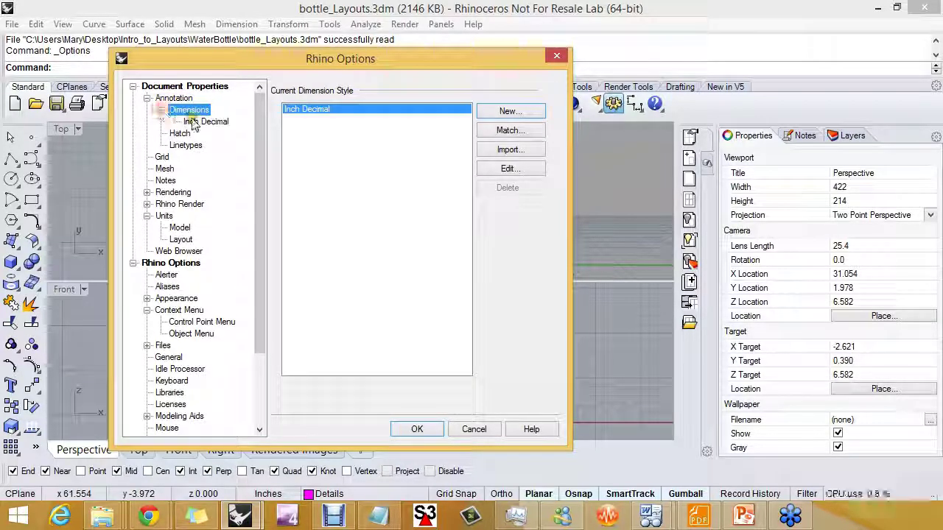
click(194, 122)
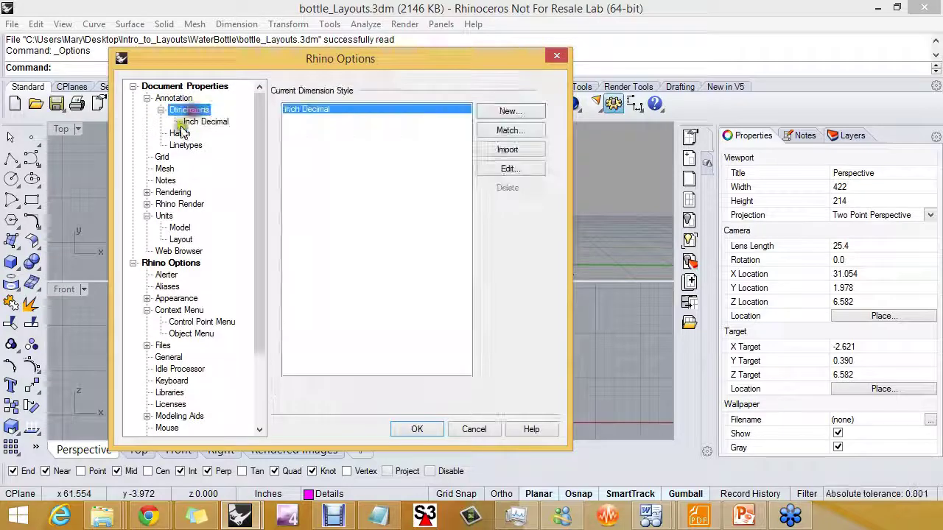
click(180, 133)
click(186, 145)
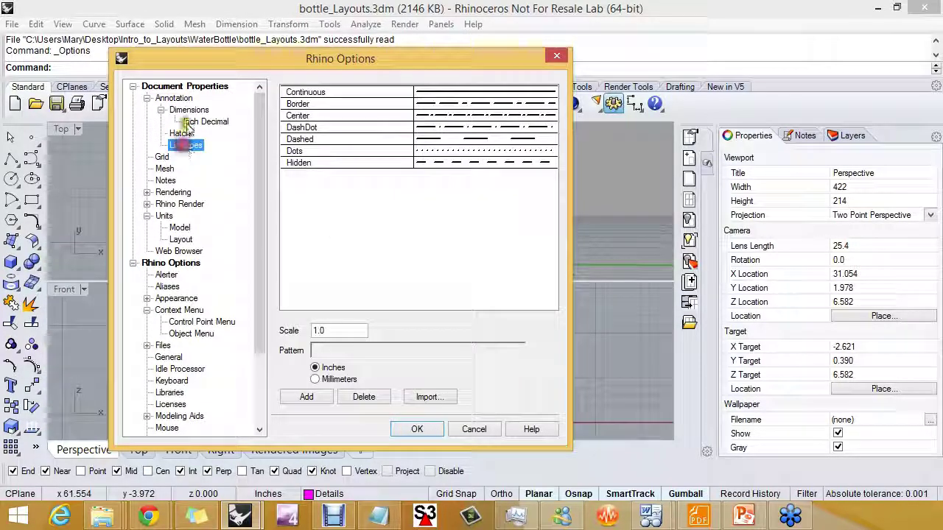
click(186, 109)
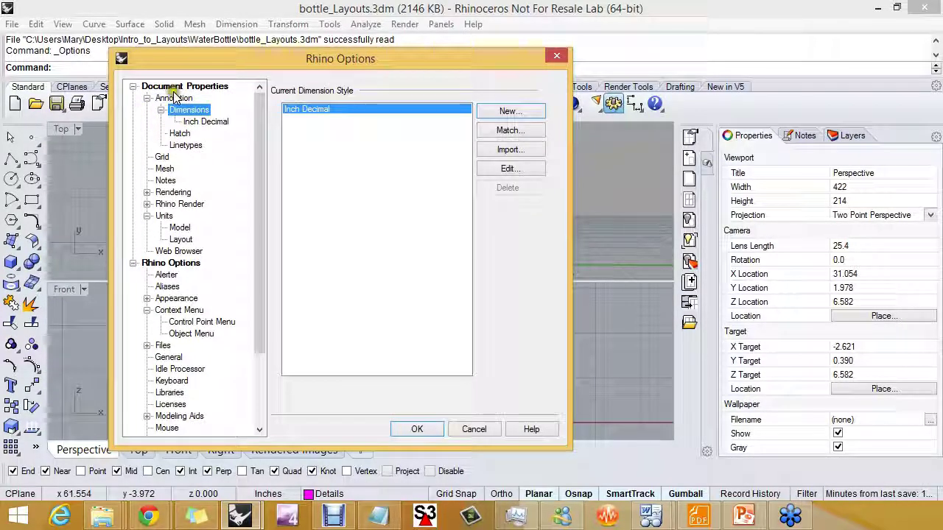
click(175, 97)
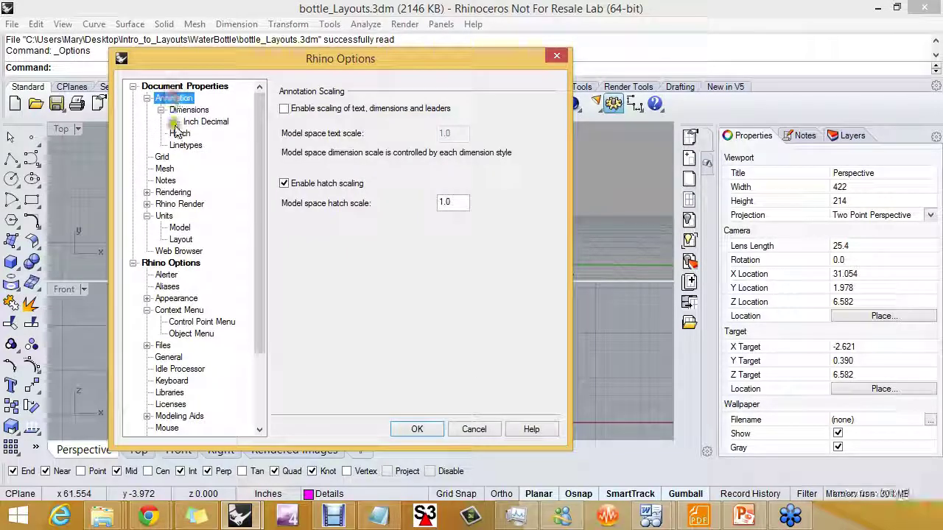
click(284, 185)
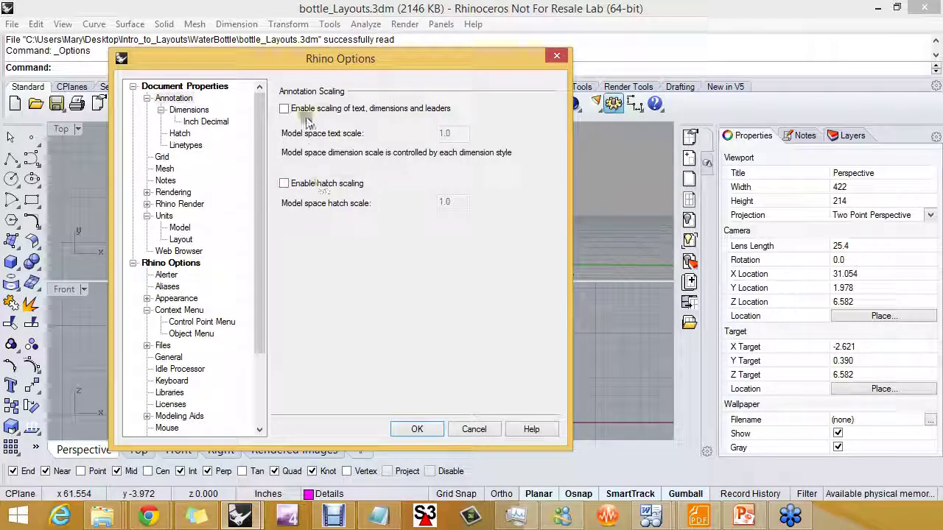